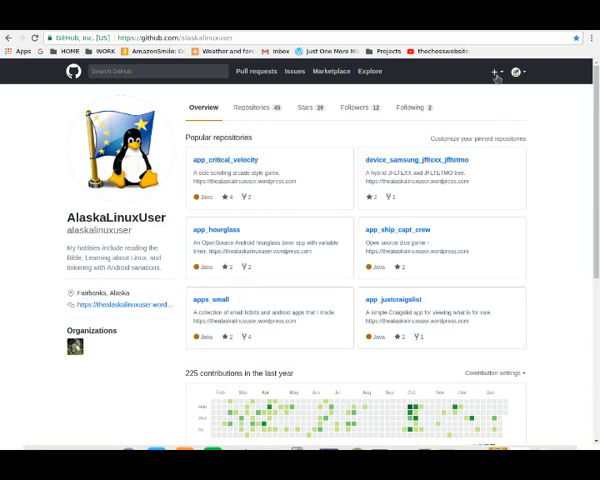
Start creating a new repository from the + menu in the top bar
{"action": "left_click", "coordinate": [497, 73]}
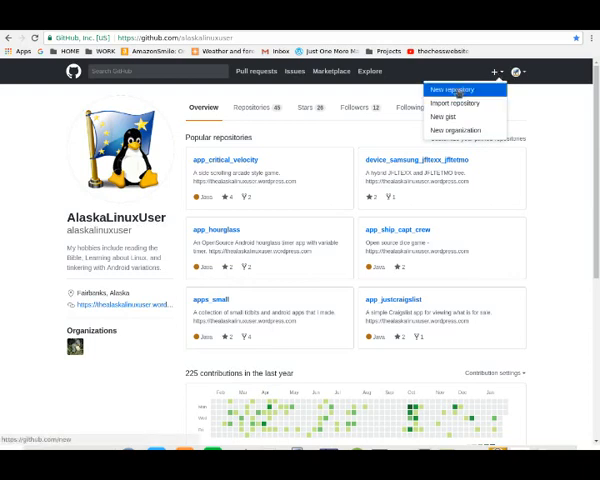
{"action": "left_click", "coordinate": [458, 92]}
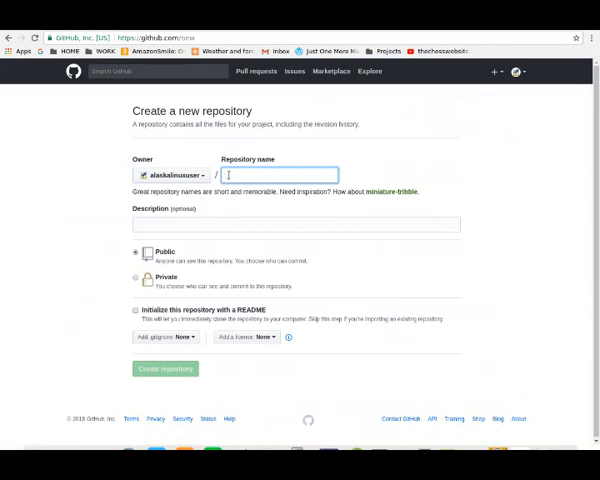
{"action": "type", "text": "test_repo"}
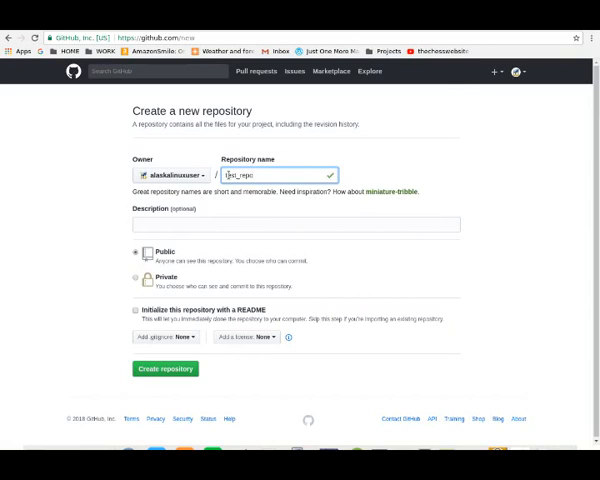
Fill in the name test_repo and description 'This is a demonstration test.', correcting typos
{"action": "left_click", "coordinate": [198, 226]}
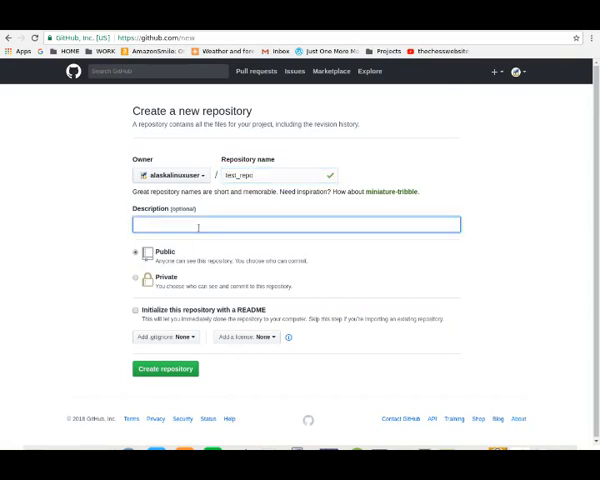
{"action": "type", "text": "Ths i"}
{"action": "key", "text": "BackSpace"}
{"action": "key", "text": "BackSpace"}
{"action": "key", "text": "BackSpace"}
{"action": "type", "text": "is a d"}
{"action": "type", "text": "emonstration t"}
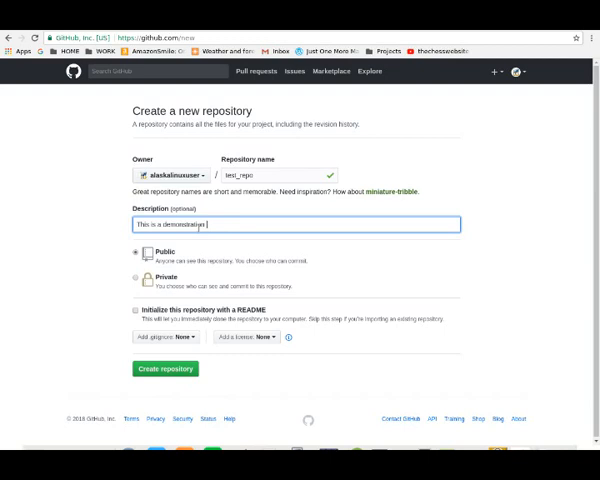
{"action": "type", "text": "est."}
Choose the Apache License 2.0, confirm the choice, and create test_repo
{"action": "left_click", "coordinate": [268, 337]}
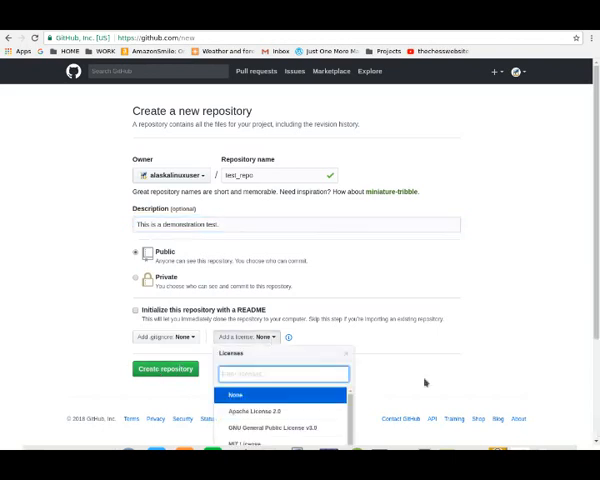
{"action": "left_click", "coordinate": [306, 412]}
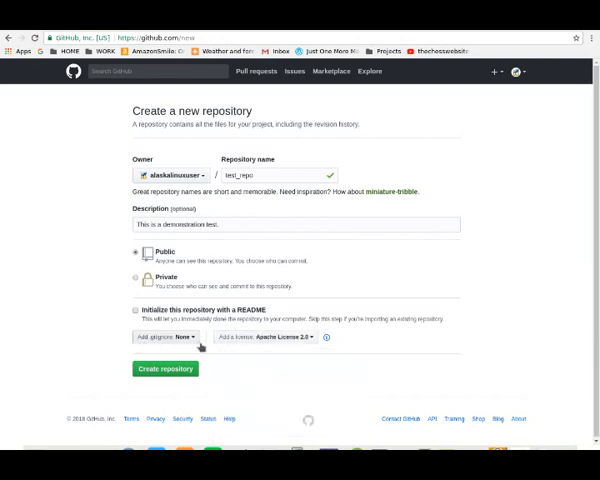
{"action": "left_click", "coordinate": [289, 338]}
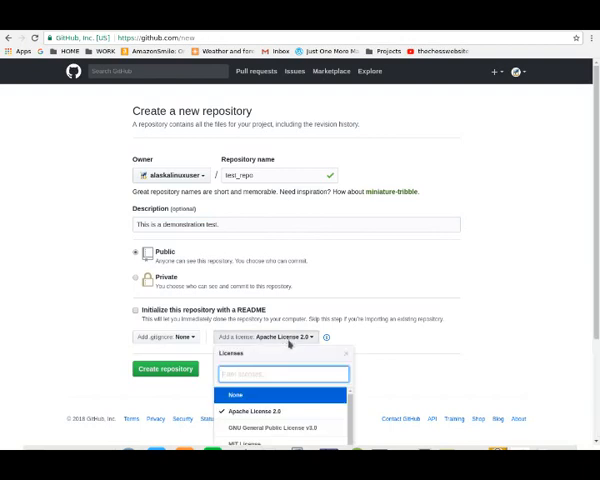
{"action": "left_click", "coordinate": [276, 395]}
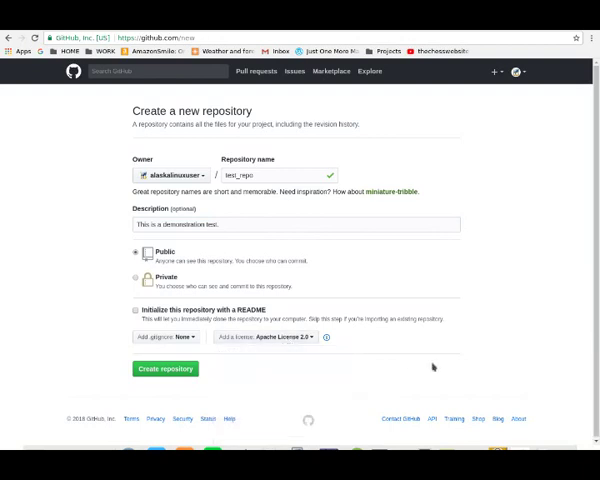
{"action": "left_click", "coordinate": [186, 370]}
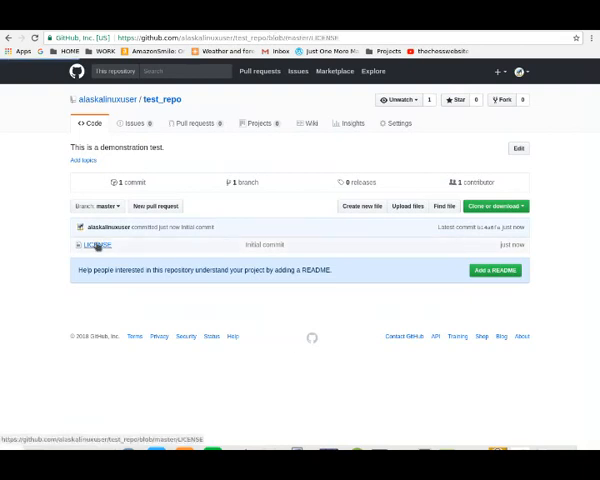
Read the LICENSE file and return to the test_repo main page
{"action": "left_click", "coordinate": [97, 246]}
{"action": "scroll", "coordinate": [318, 368], "scroll_direction": "down", "scroll_amount": 1}
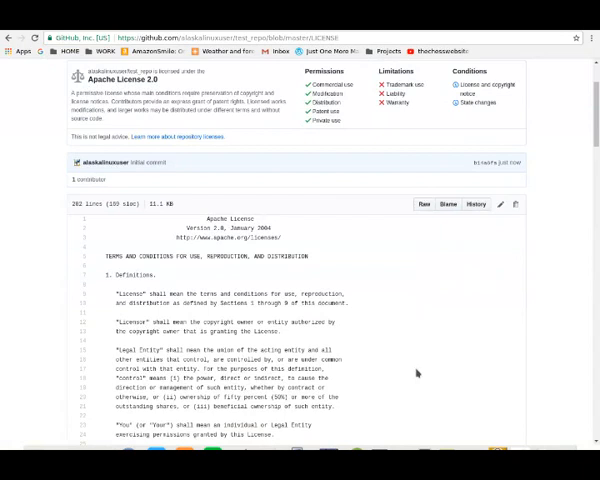
{"action": "scroll", "coordinate": [418, 373], "scroll_direction": "up", "scroll_amount": 3}
{"action": "scroll", "coordinate": [418, 373], "scroll_direction": "up", "scroll_amount": 3}
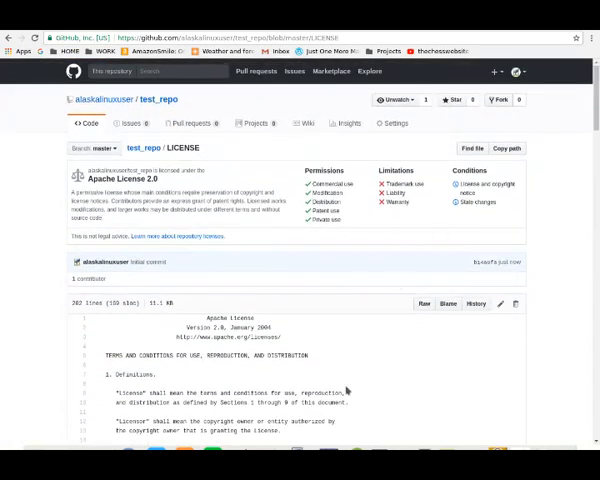
{"action": "left_click", "coordinate": [147, 103]}
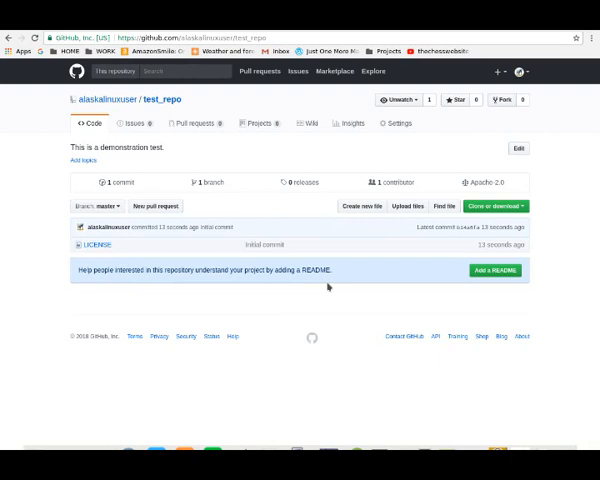
Start a new file named testFile and move into its editor to write the two lines
{"action": "left_click", "coordinate": [375, 210]}
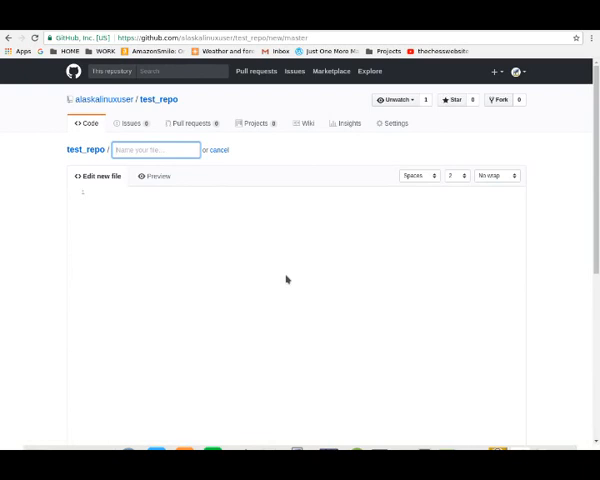
{"action": "type", "text": "te"}
{"action": "type", "text": " file"}
{"action": "type", "text": "ile"}
{"action": "key", "text": "Tab"}
{"action": "key", "text": "Tab"}
{"action": "key", "text": "Tab"}
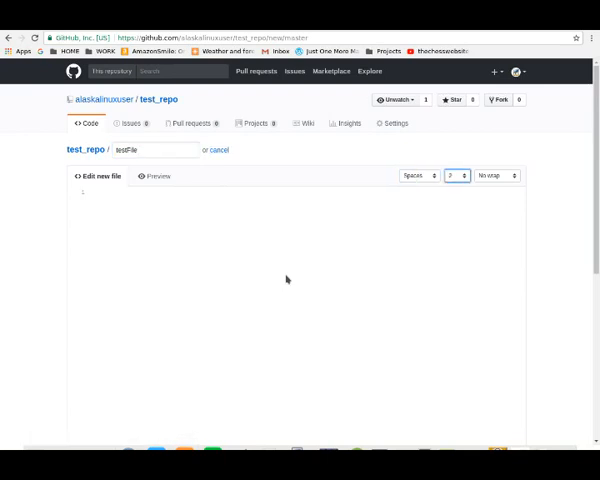
{"action": "key", "text": "Tab"}
{"action": "key", "text": "Tab"}
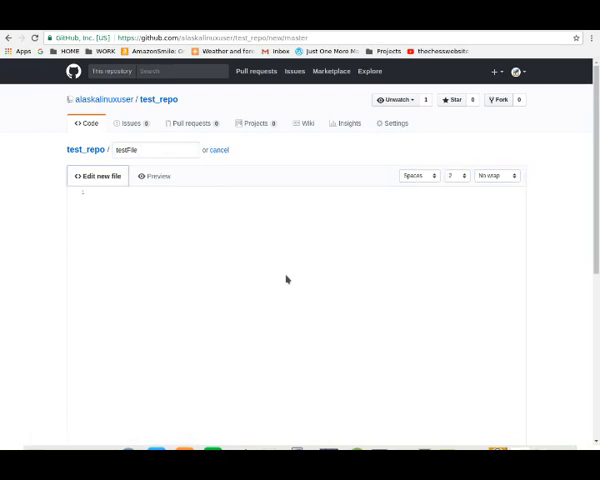
{"action": "type", "text": "This "}
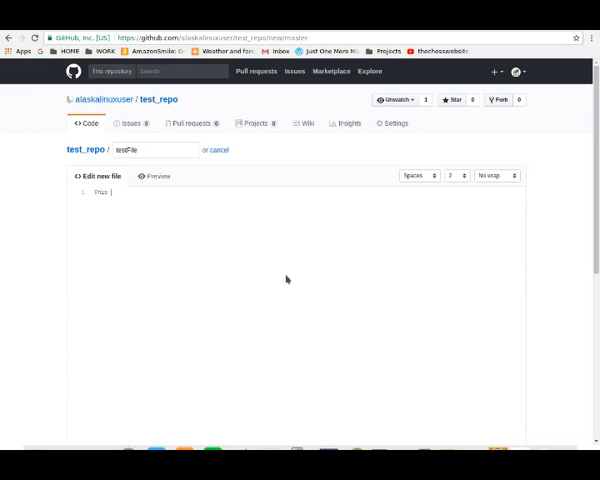
{"action": "type", "text": "is my test file."}
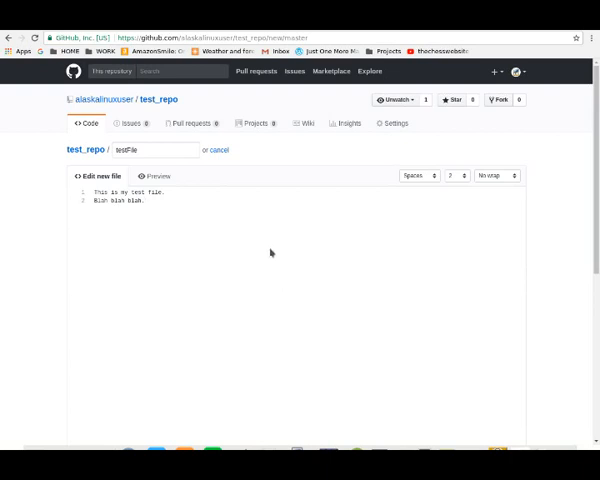
{"action": "scroll", "coordinate": [270, 253], "scroll_direction": "down", "scroll_amount": 3}
{"action": "scroll", "coordinate": [270, 253], "scroll_direction": "down", "scroll_amount": 3}
{"action": "scroll", "coordinate": [270, 253], "scroll_direction": "down", "scroll_amount": 3}
{"action": "scroll", "coordinate": [248, 270], "scroll_direction": "down", "scroll_amount": 2}
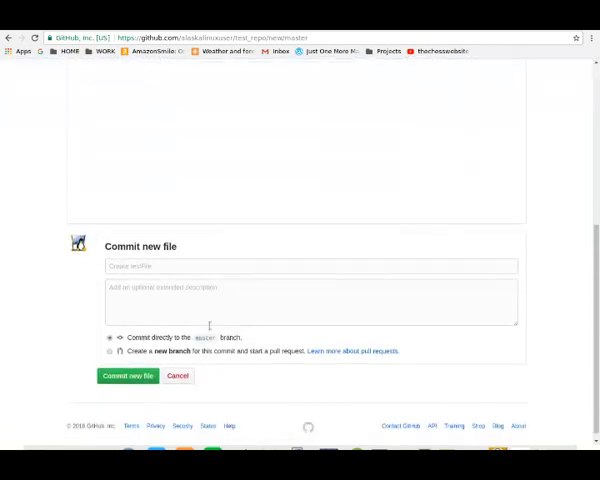
Commit testFile with summary 'Created test file.' and description 'This is just a test file.'
{"action": "left_click", "coordinate": [168, 266]}
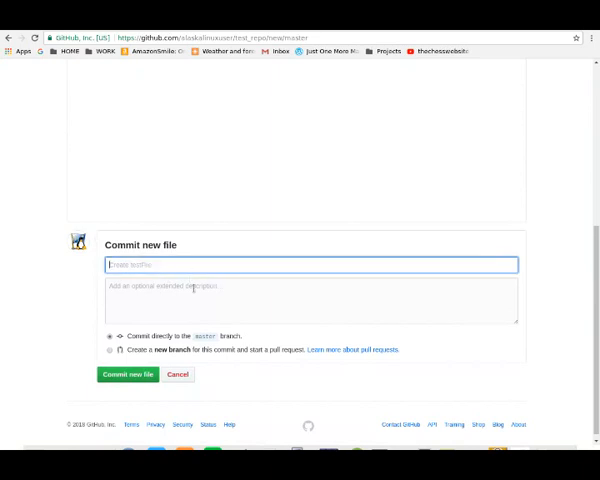
{"action": "type", "text": "Created test file"}
{"action": "type", "text": "."}
{"action": "left_click", "coordinate": [193, 288]}
{"action": "type", "text": "This isjus"}
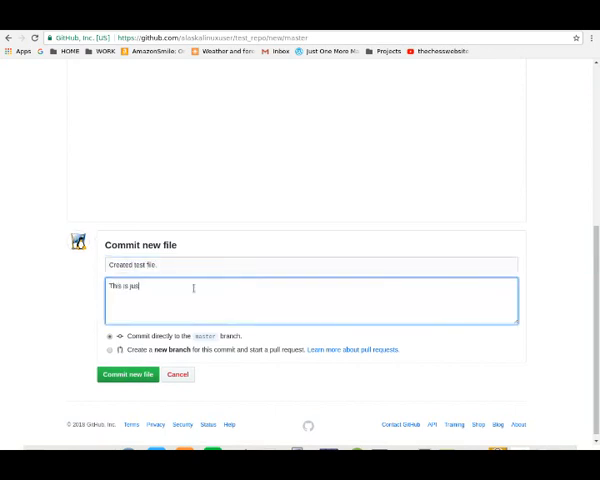
{"action": "type", "text": " tes"}
{"action": "type", "text": "."}
{"action": "left_click", "coordinate": [127, 374]}
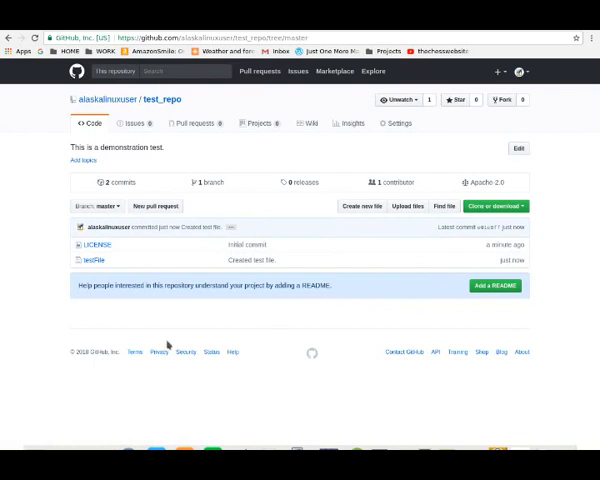
View testFile's two committed lines from the repository file list
{"action": "left_click", "coordinate": [93, 260]}
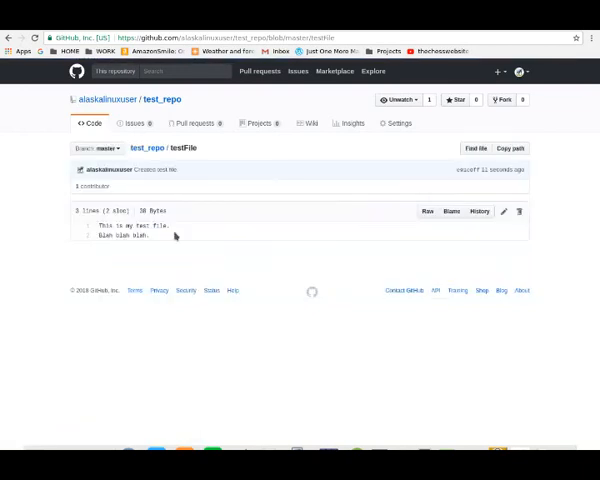
Add a third line 'and blah.' to testFile and commit it as Update testFile
{"action": "left_click", "coordinate": [505, 212]}
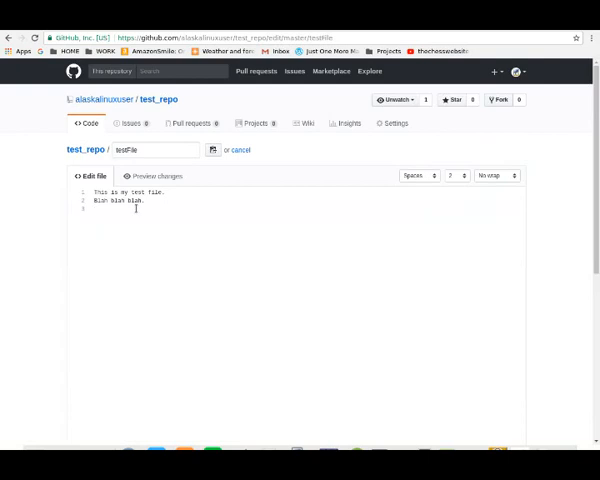
{"action": "type", "text": "and blah."}
{"action": "scroll", "coordinate": [165, 237], "scroll_direction": "down", "scroll_amount": 3}
{"action": "scroll", "coordinate": [165, 237], "scroll_direction": "down", "scroll_amount": 3}
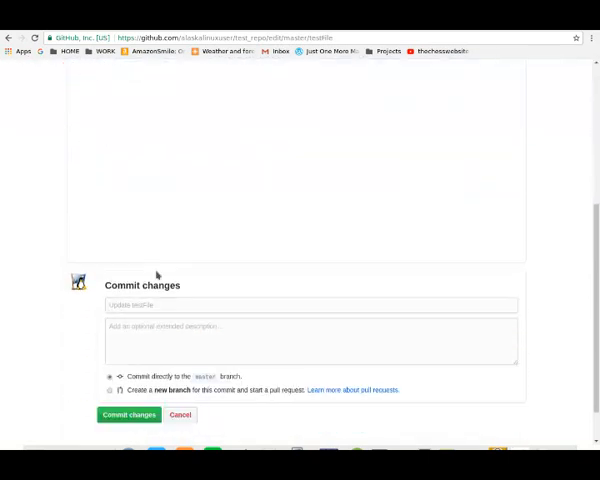
{"action": "left_click", "coordinate": [136, 404]}
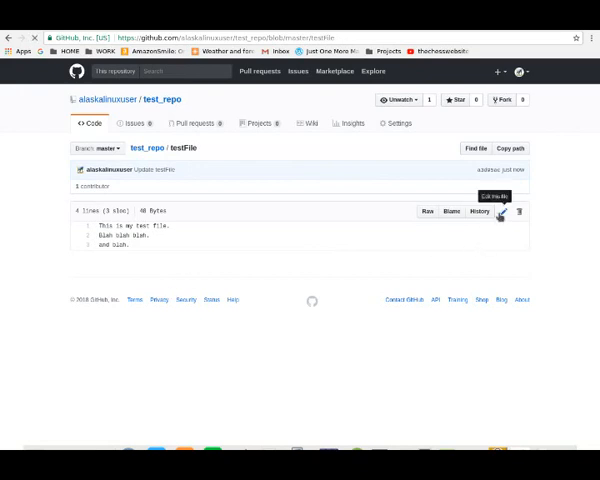
Capitalise line 3 to 'And blah.' and commit the change to testFile
{"action": "left_click", "coordinate": [502, 213]}
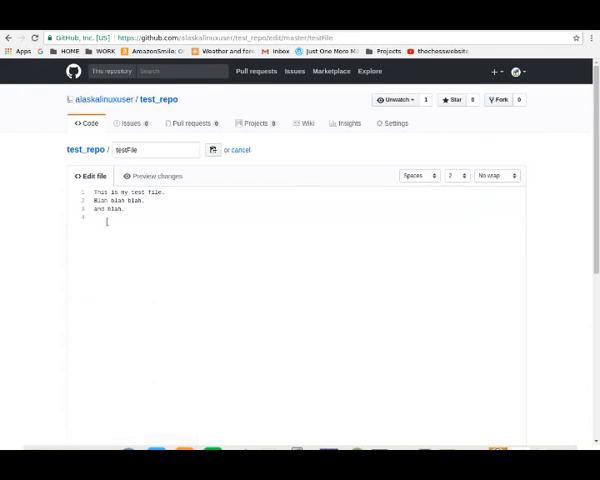
{"action": "key", "text": "BackSpace"}
{"action": "type", "text": "A"}
{"action": "scroll", "coordinate": [230, 267], "scroll_direction": "down", "scroll_amount": 2}
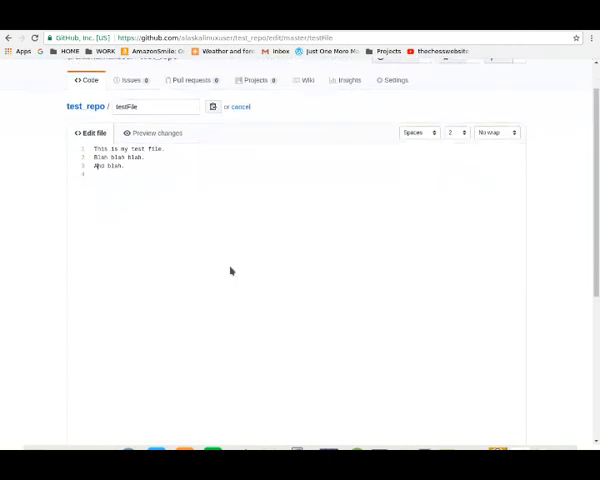
{"action": "scroll", "coordinate": [230, 267], "scroll_direction": "down", "scroll_amount": 2}
{"action": "scroll", "coordinate": [230, 267], "scroll_direction": "down", "scroll_amount": 3}
{"action": "scroll", "coordinate": [230, 267], "scroll_direction": "down", "scroll_amount": 1}
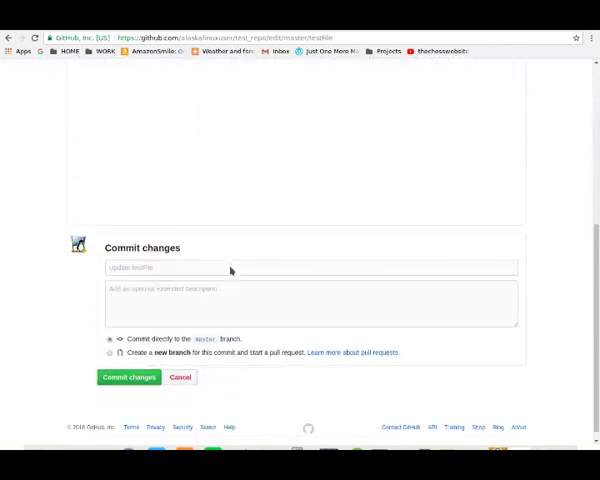
{"action": "left_click", "coordinate": [105, 367]}
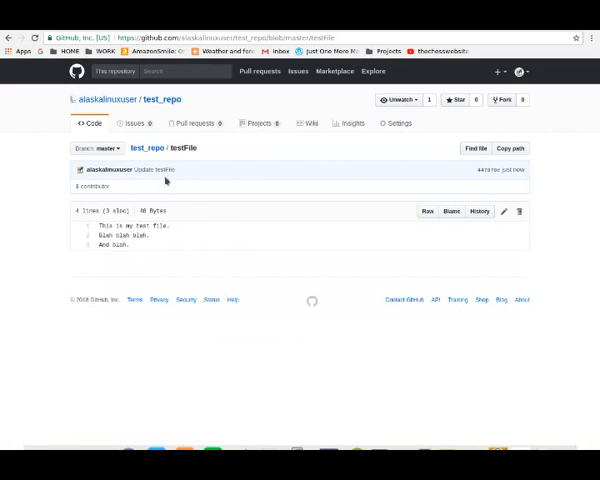
Return to test_repo, glance at the branch list, and view the four-commit history
{"action": "left_click", "coordinate": [147, 148]}
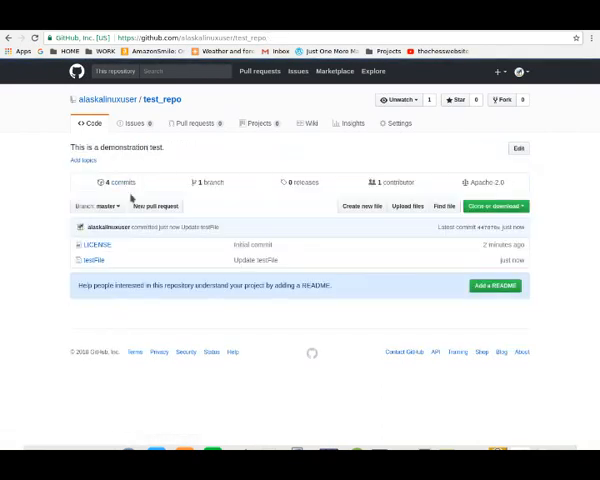
{"action": "left_click", "coordinate": [118, 206]}
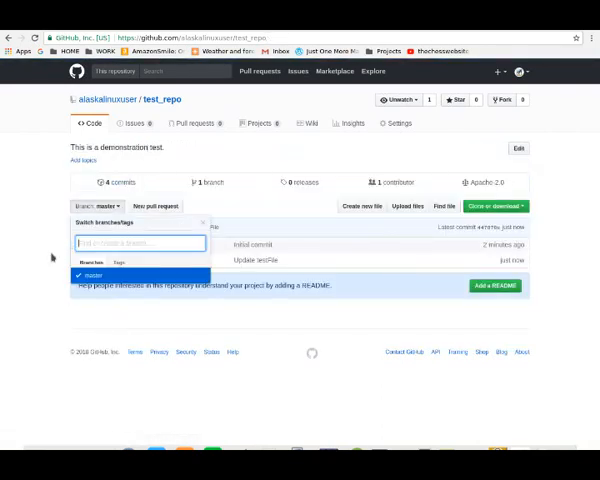
{"action": "left_click", "coordinate": [44, 257]}
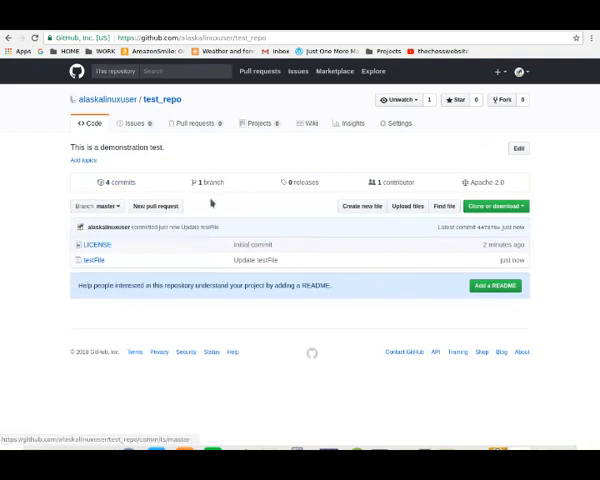
{"action": "left_click", "coordinate": [128, 186]}
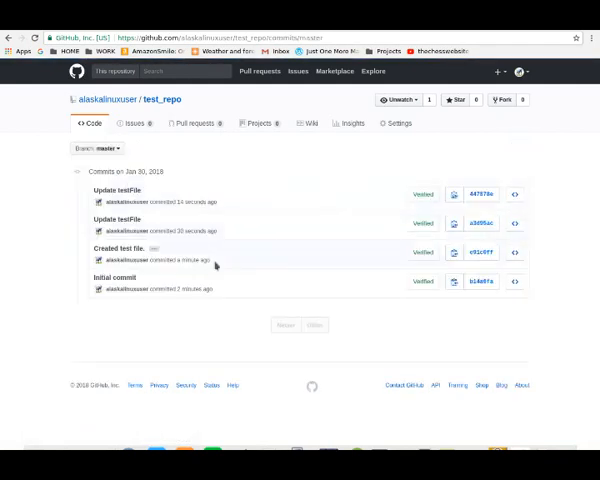
Review the Initial commit's diff, then the 'Created test file.' commit's diff
{"action": "left_click", "coordinate": [115, 278]}
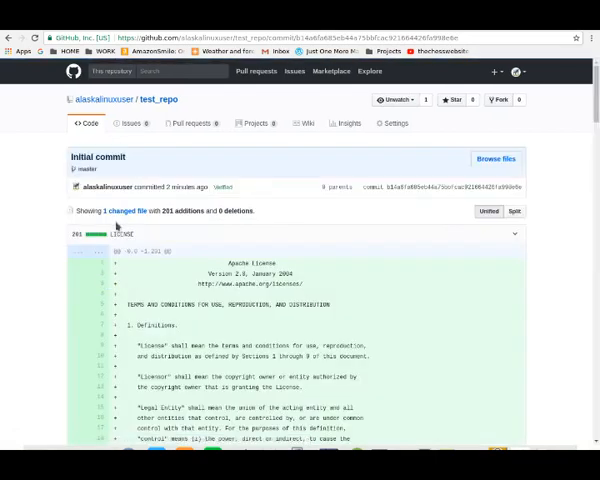
{"action": "mouse_move", "coordinate": [596, 75]}
{"action": "left_mouse_down"}
{"action": "mouse_move", "coordinate": [596, 400]}
{"action": "mouse_move", "coordinate": [596, 70]}
{"action": "left_mouse_up"}
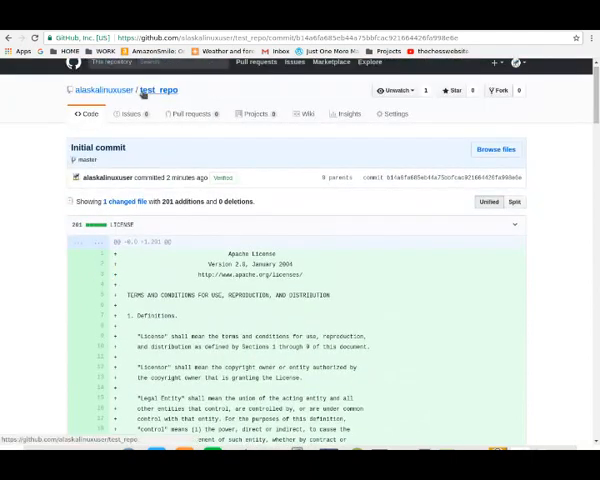
{"action": "left_click", "coordinate": [8, 37]}
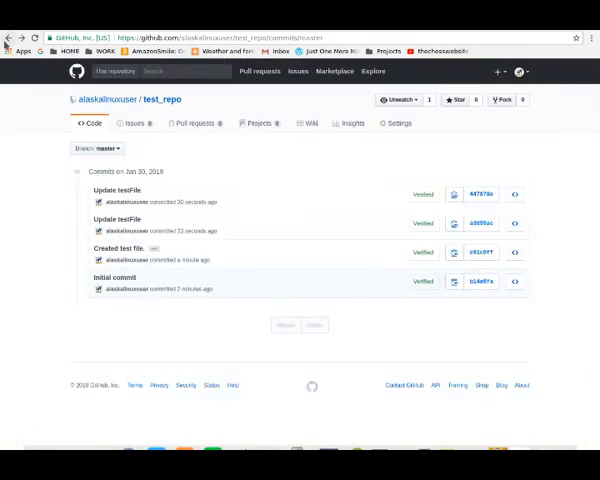
{"action": "left_click", "coordinate": [130, 248]}
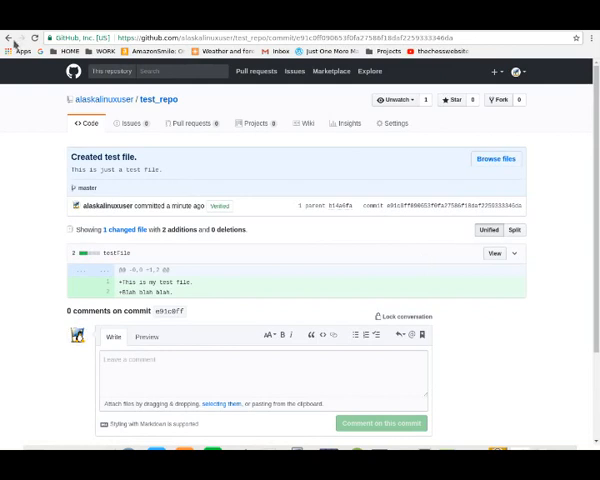
Review the earlier 'Update testFile' commit's diff and return to the commit history
{"action": "left_click", "coordinate": [8, 37]}
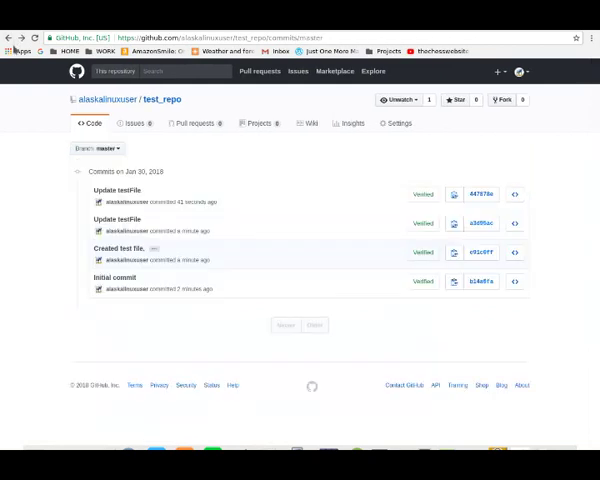
{"action": "left_click", "coordinate": [119, 219]}
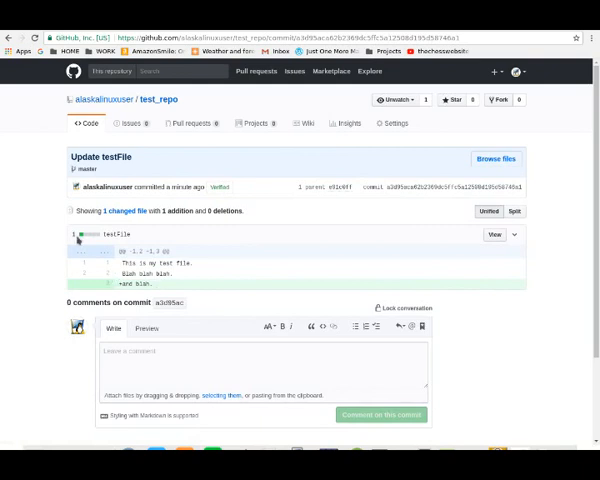
{"action": "left_click", "coordinate": [7, 38]}
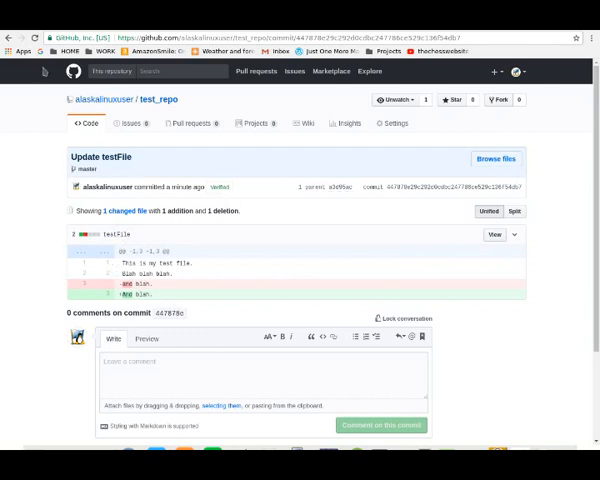
Return to test_repo's Code page, revisit the four-commit history, and come back to the Code page
{"action": "left_click", "coordinate": [147, 104]}
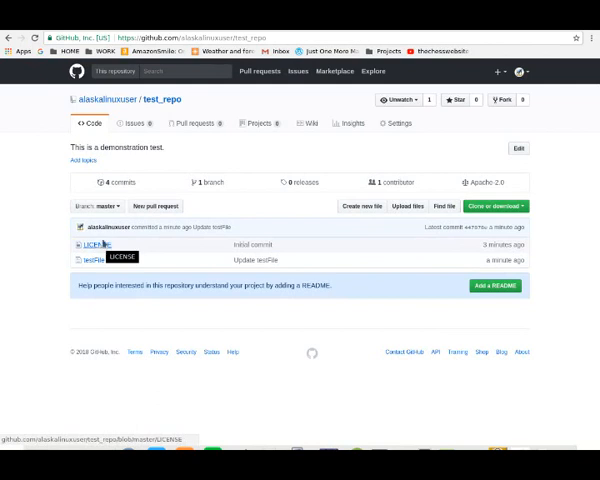
{"action": "left_click", "coordinate": [120, 184]}
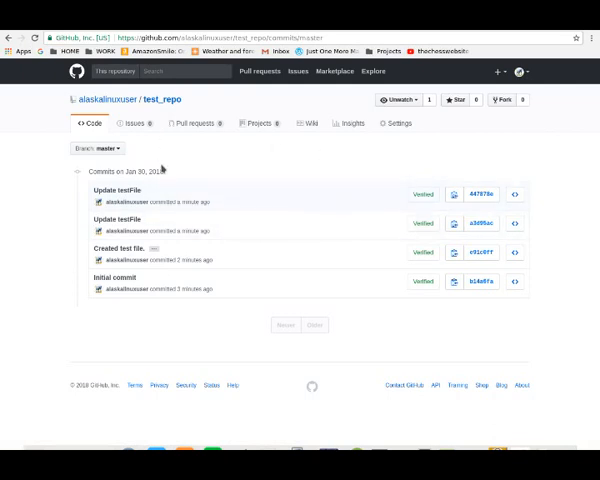
{"action": "left_click", "coordinate": [168, 100]}
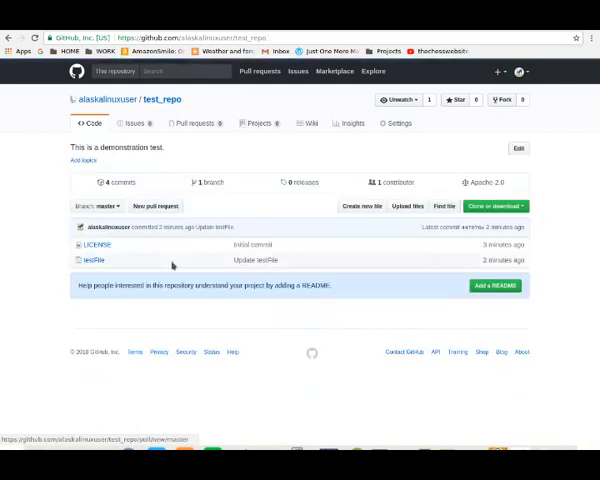